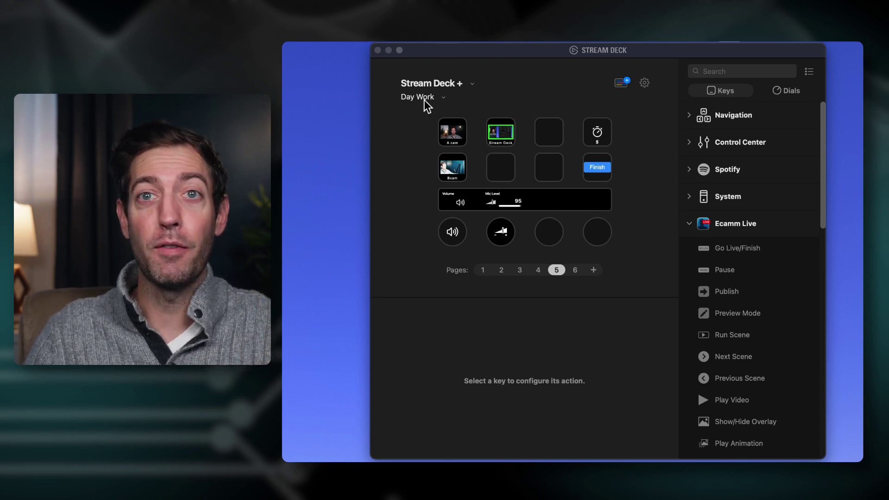
Step: Search the Stream Deck Store for 'zoom', install the Zoom Plugin, and return to Stream Deck
left_click(624, 82)
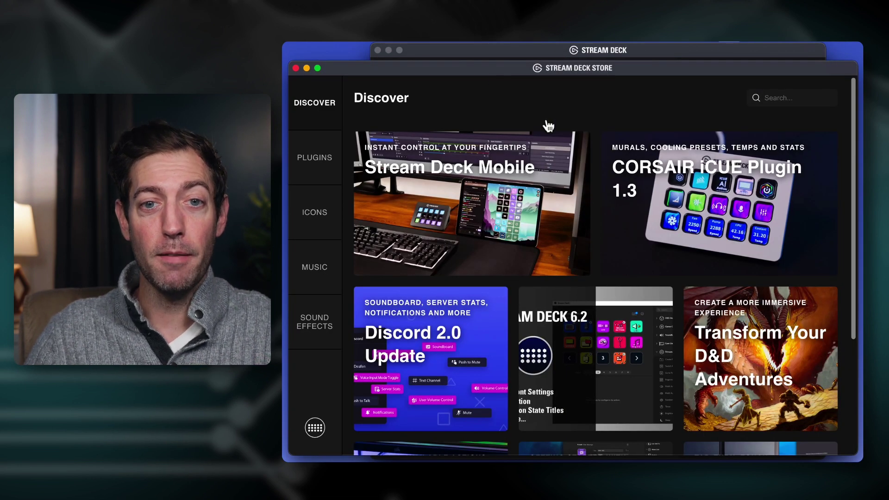
scroll(632, 301, "down", 5)
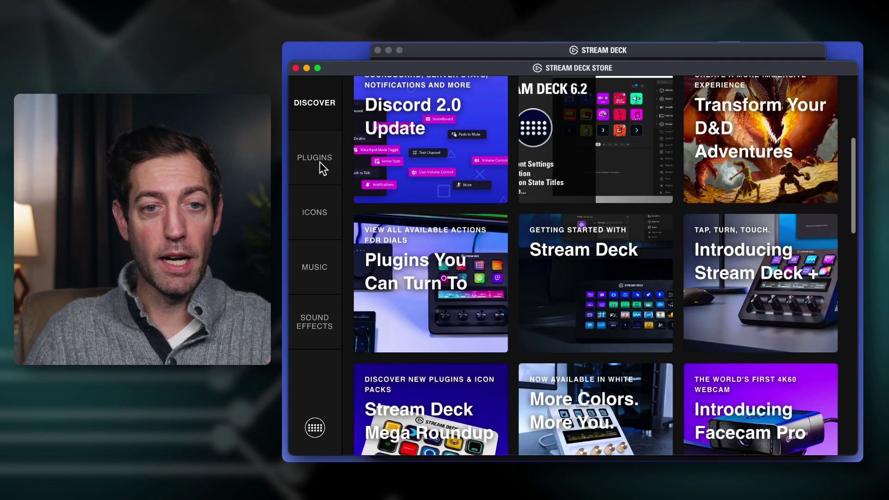
scroll(718, 359, "up", 5)
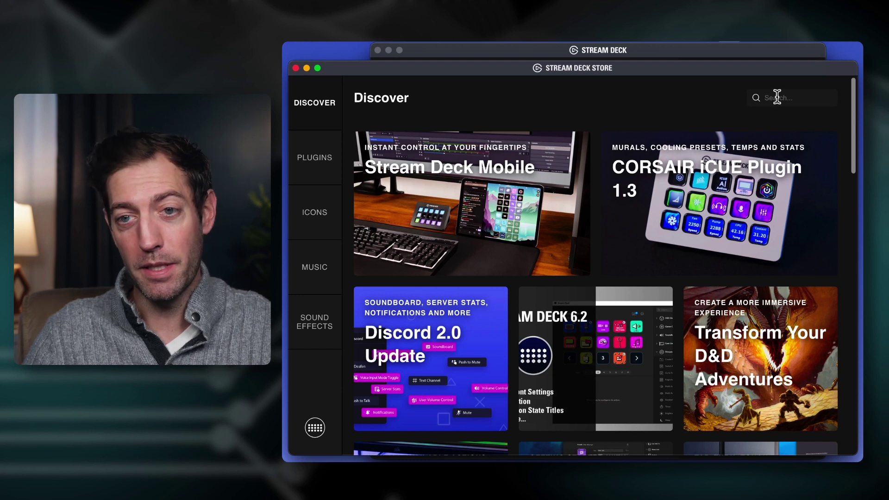
type("zoom")
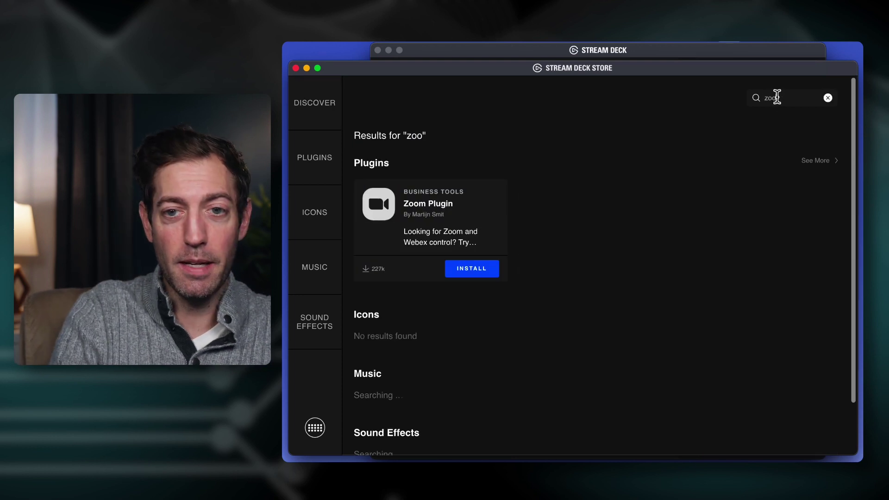
left_click(479, 270)
left_click(553, 345)
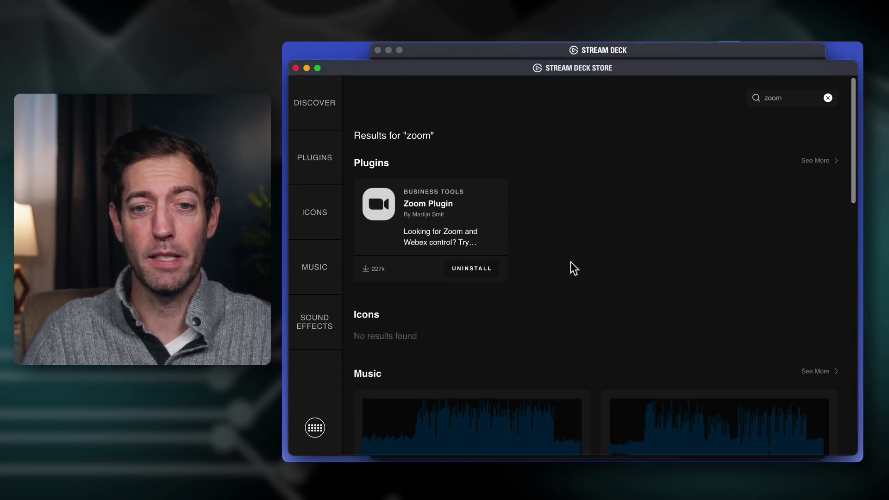
left_click(551, 47)
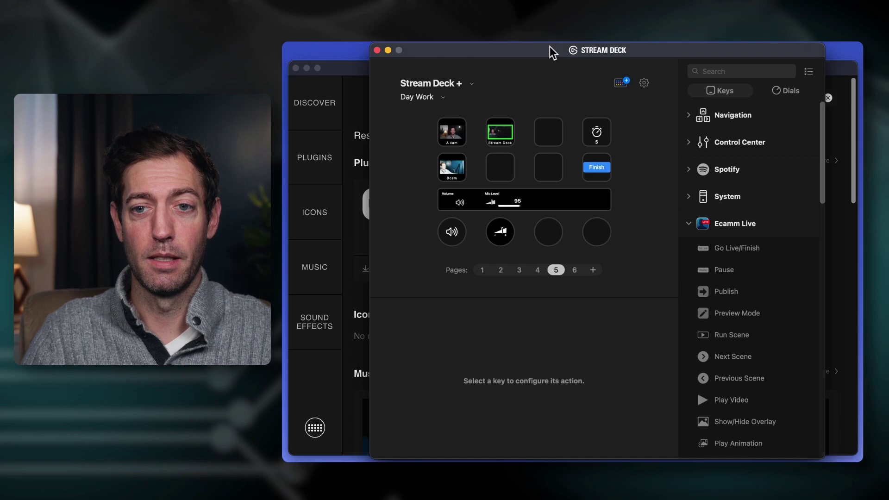
Step: Collapse Ecamm Live and filter the action list with 'zoom' to show the Zoom category
left_click(690, 224)
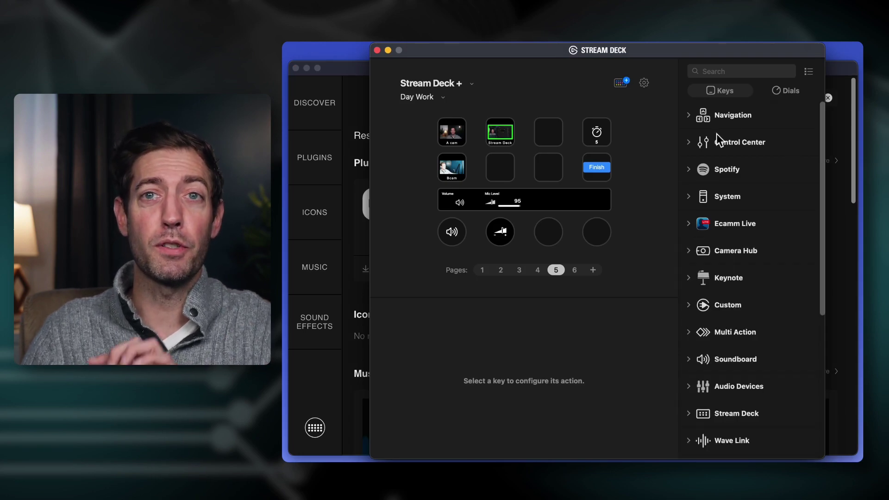
left_click(743, 71)
type("zoom")
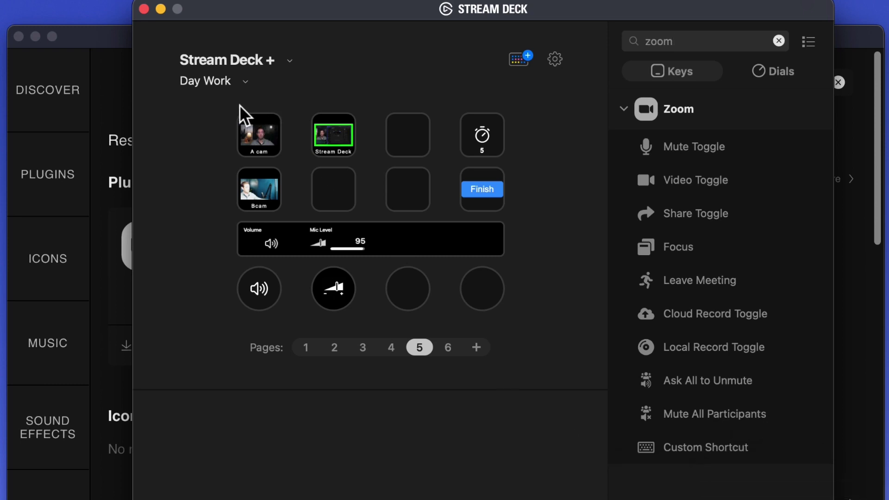
Step: Add a new blank profile, Profile 1, from the Day Work profile list
left_click(239, 79)
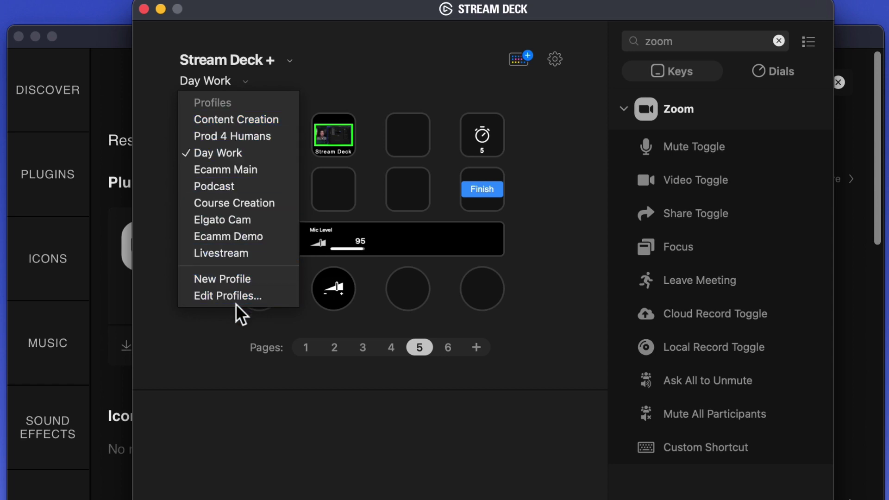
left_click(237, 279)
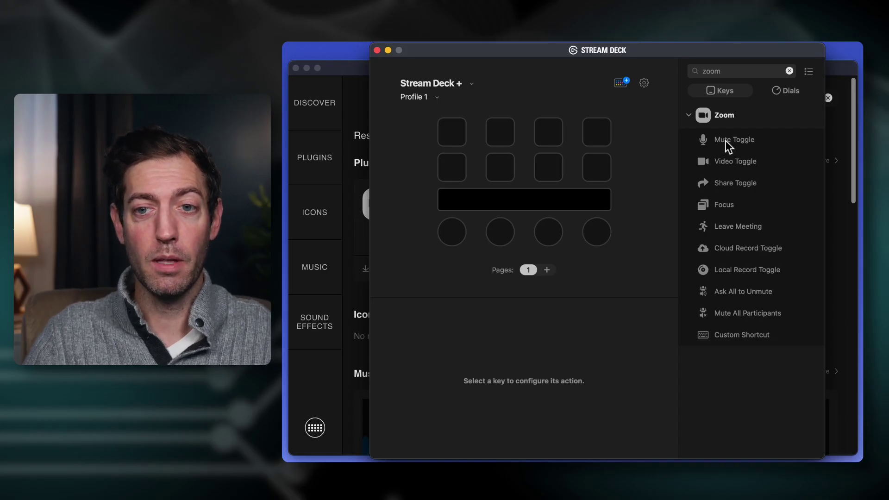
Step: Place Zoom Mute Toggle, Video Toggle, Share Toggle and Focus on the first keys
left_click_drag(681, 148, 398, 169)
left_click_drag(541, 151, 452, 132)
left_click_drag(730, 160, 454, 164)
left_click_drag(752, 185, 500, 132)
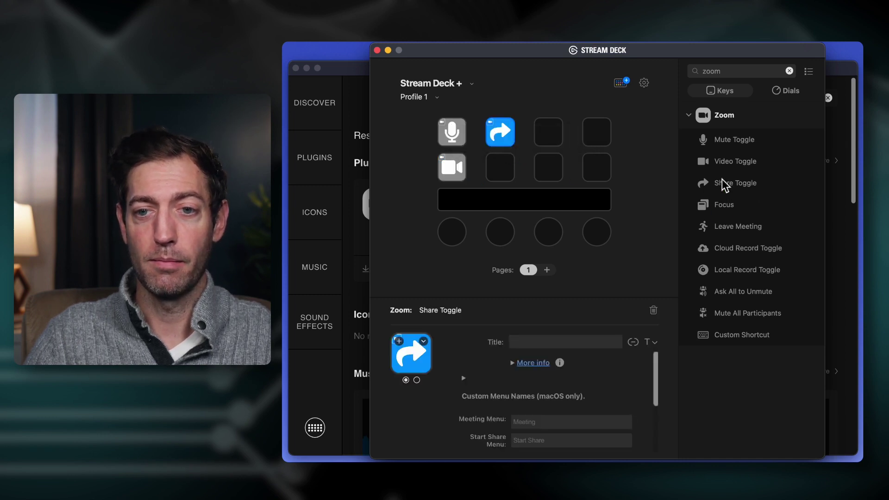
left_click_drag(725, 204, 598, 133)
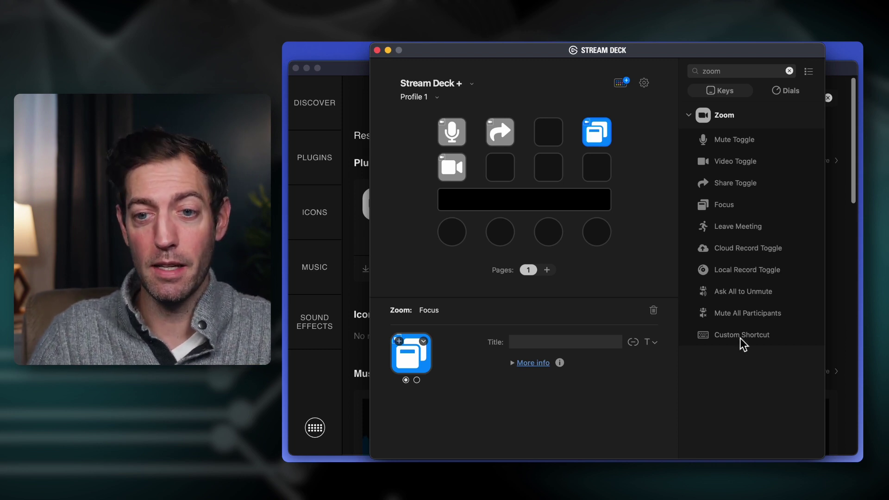
Step: Add Leave Meeting, a Custom Shortcut and Local Record Toggle to the remaining keys
left_click_drag(727, 227, 595, 171)
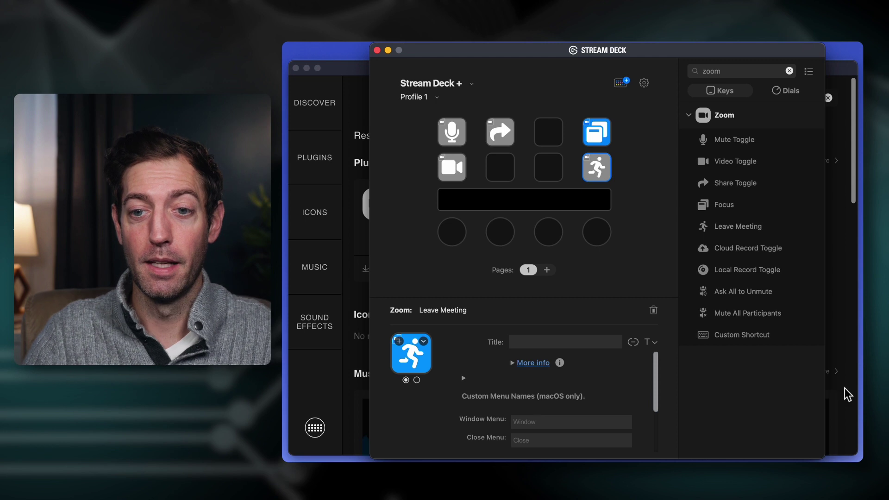
left_click_drag(747, 345, 543, 176)
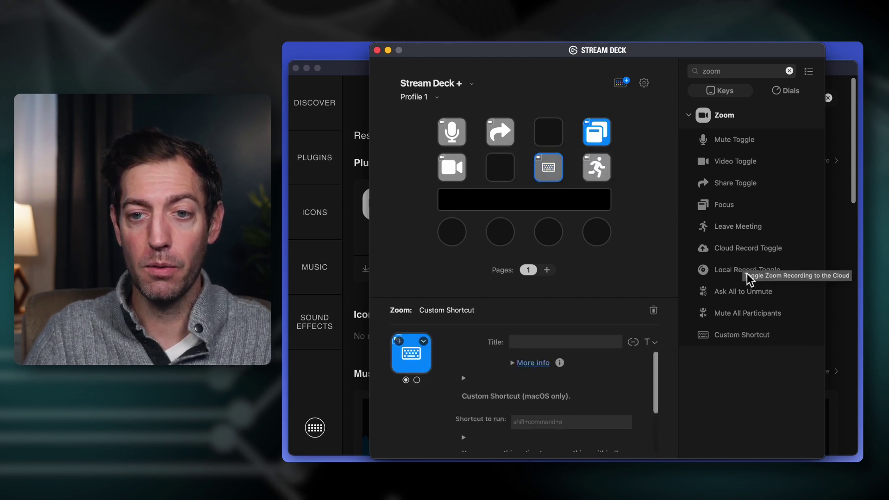
left_click_drag(747, 272, 547, 126)
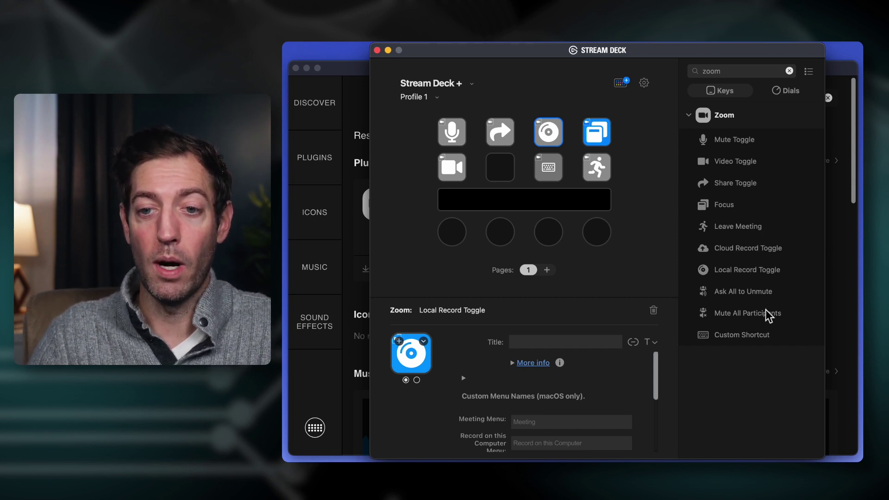
left_click(643, 297)
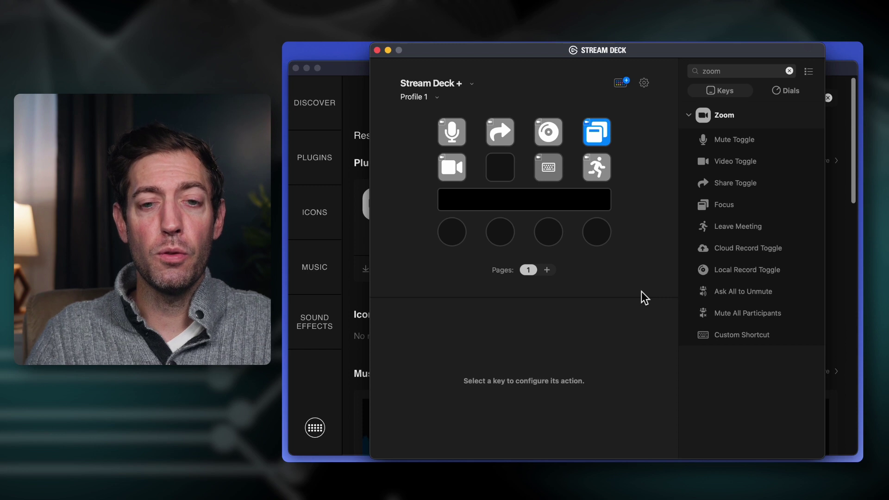
Step: Review the Zoom keys' settings and title the Mute Toggle key 'Mute'
left_click(458, 135)
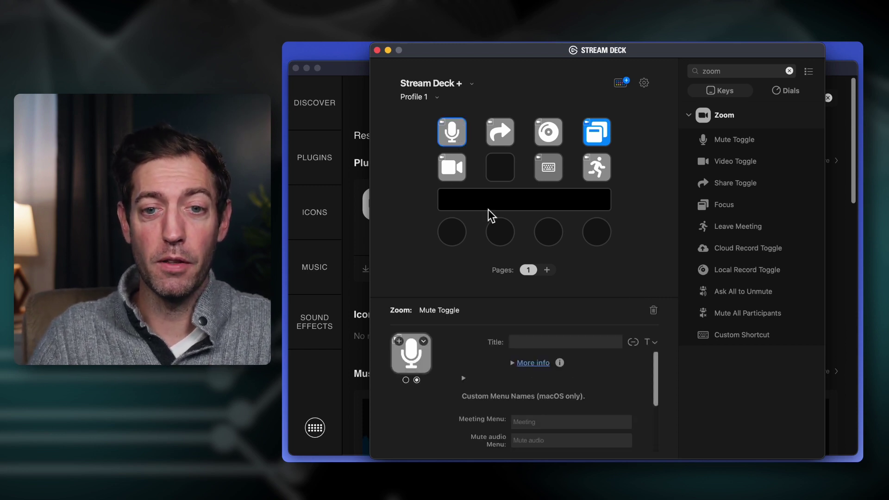
left_click(454, 174)
left_click(502, 132)
left_click(560, 134)
left_click(551, 173)
left_click(455, 140)
left_click(558, 341)
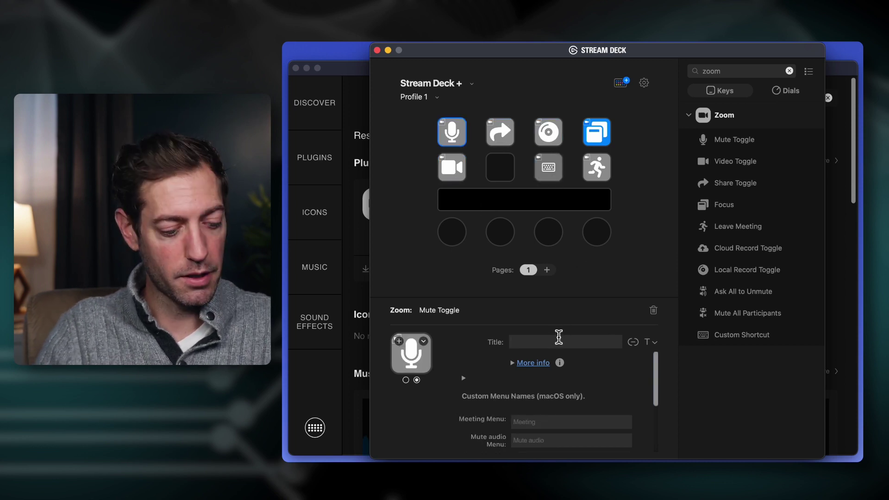
type("Mute")
left_click(450, 185)
Step: Title the Video Toggle key 'Video' and the Share Toggle key 'Share Screen'
left_click(455, 169)
left_click(530, 342)
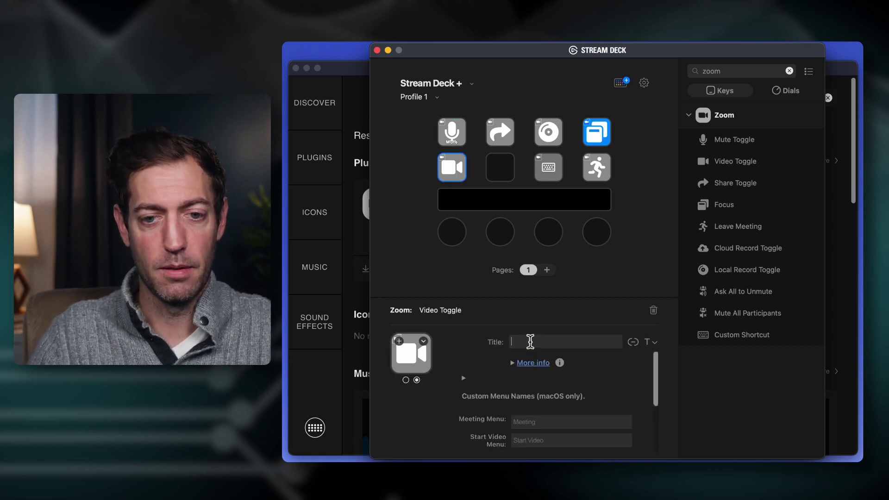
type("Video")
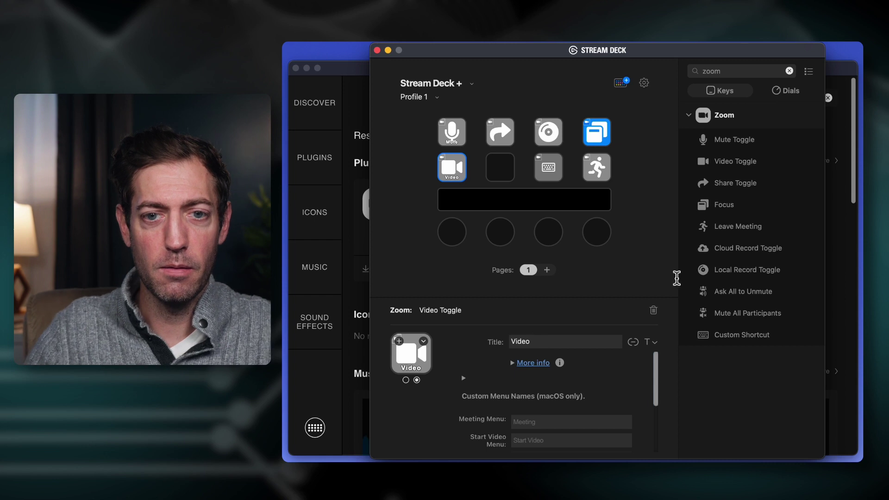
left_click(500, 132)
left_click(540, 349)
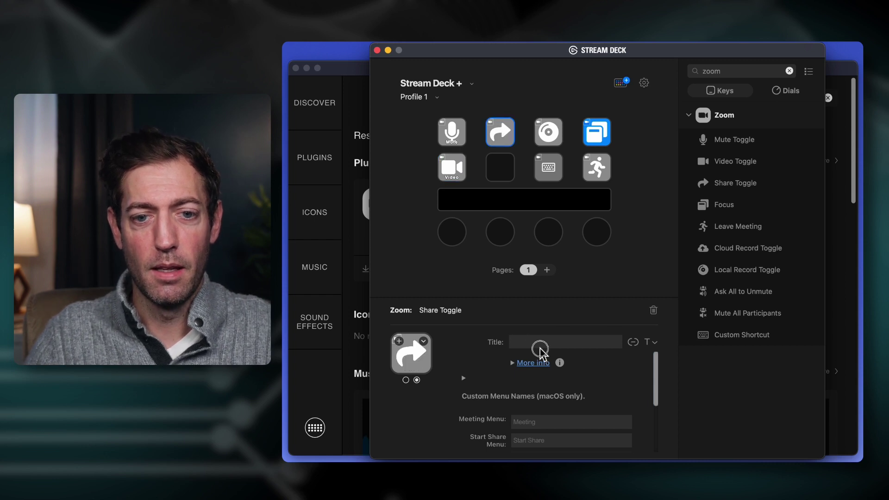
type("S")
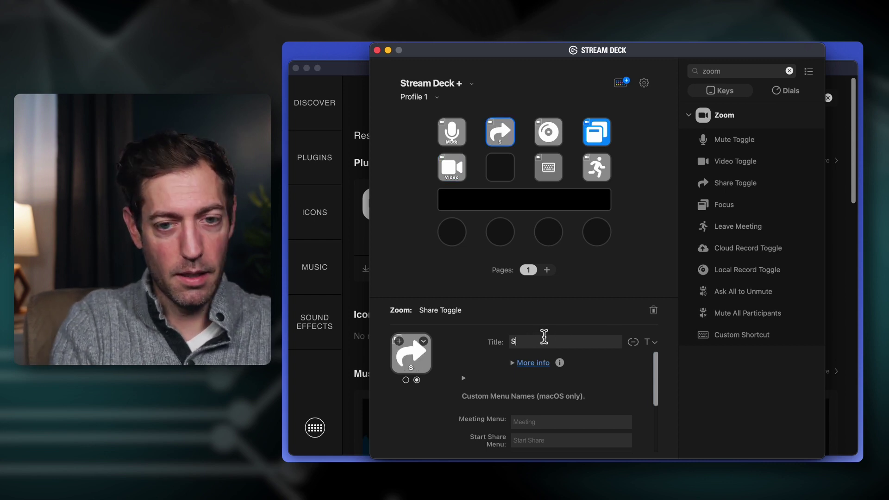
type("hare Screen")
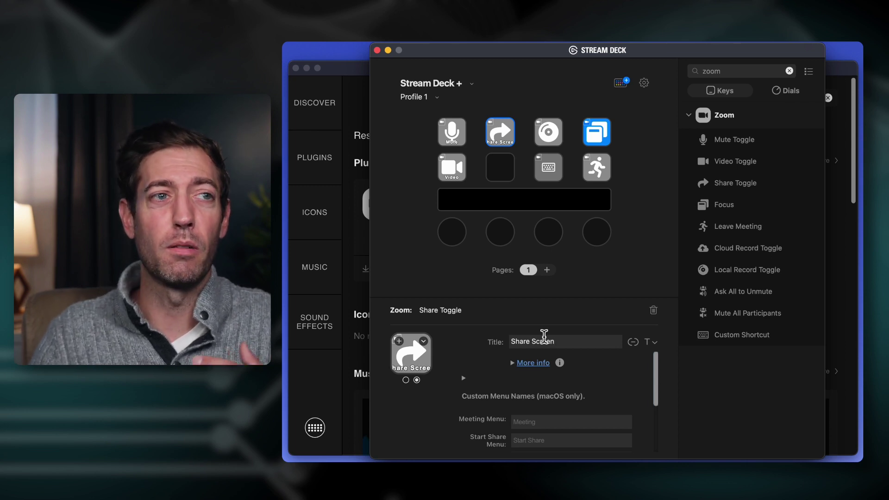
Step: Title the Local Record key 'Record' and the Leave Meeting key 'END'
left_click(555, 139)
left_click(541, 341)
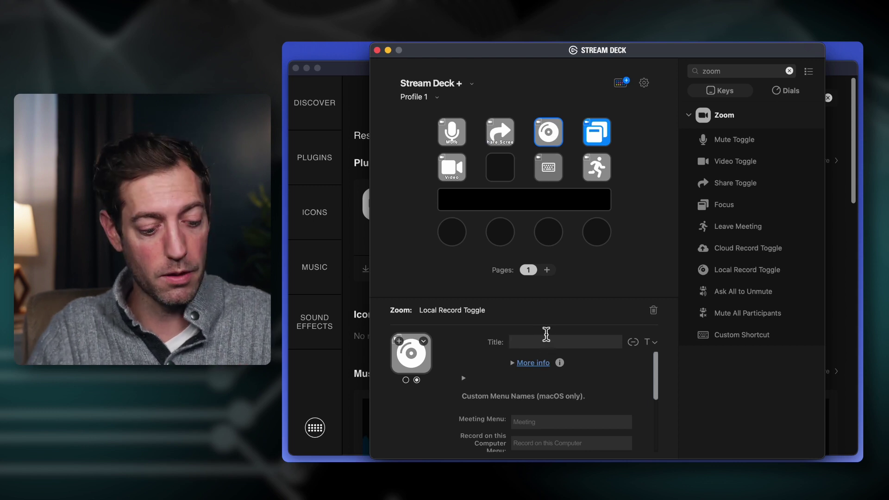
type("Record")
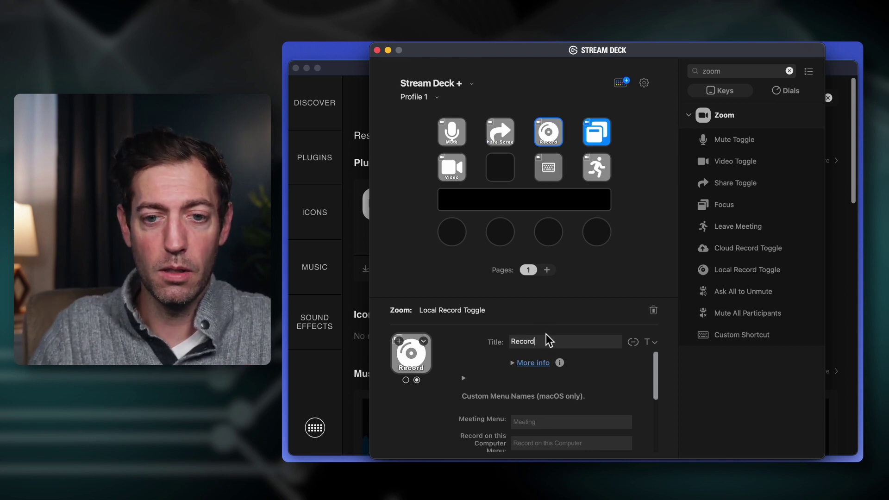
left_click(601, 168)
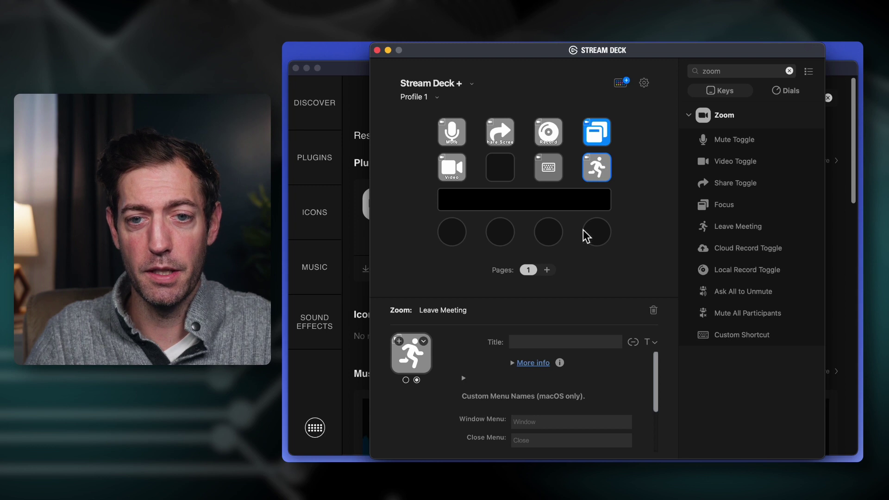
left_click(544, 337)
type("END")
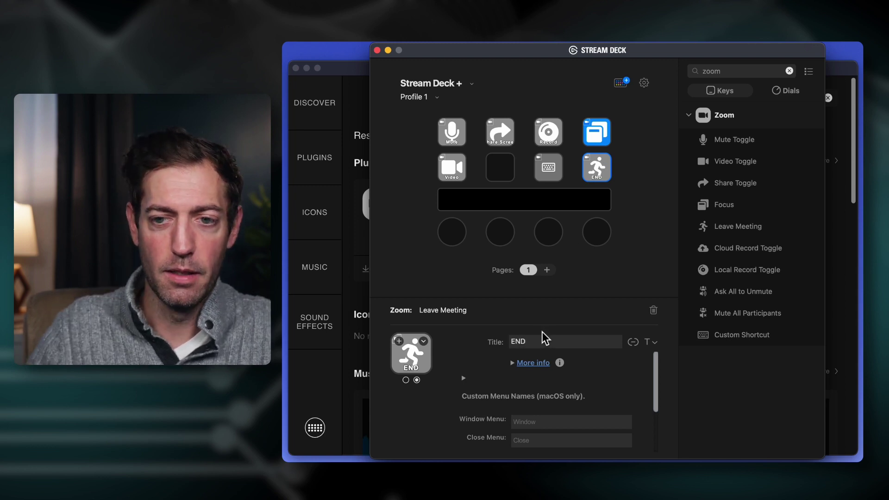
left_click(646, 290)
Step: Put Mute All Participants on the empty key and title it 'Mute All'
left_click_drag(747, 315, 503, 166)
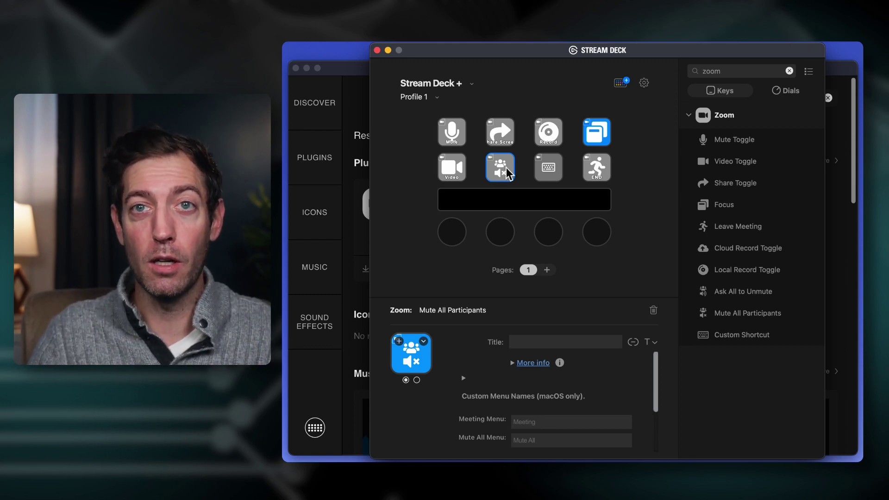
left_click(540, 341)
type("Mute All")
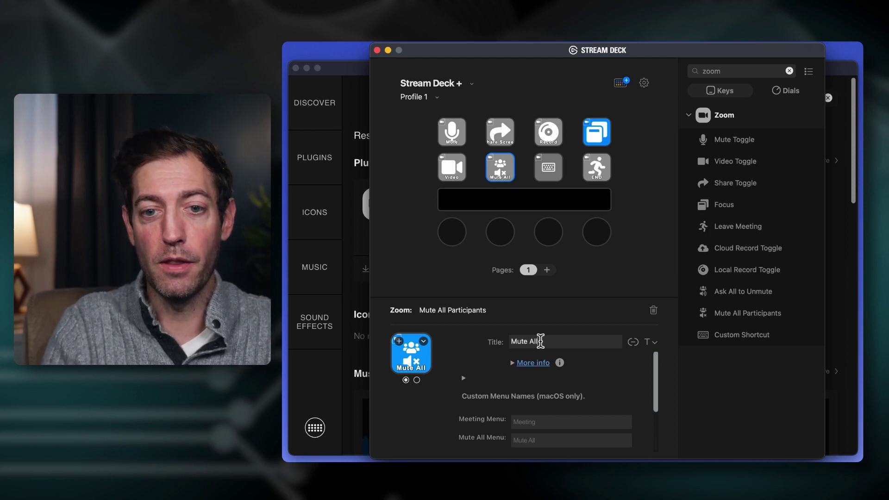
left_click(550, 170)
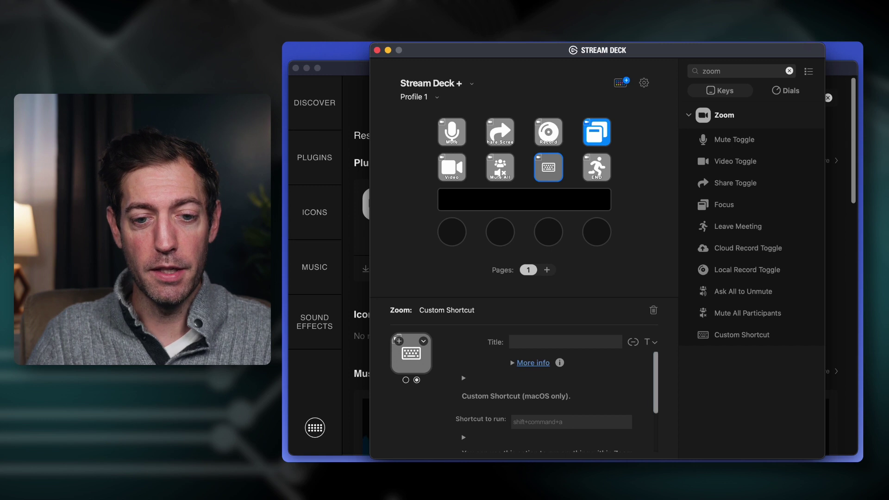
Step: Bring the Zoom window forward, nudge it slightly, and open Zoom Settings with Cmd+comma
key("super+Tab")
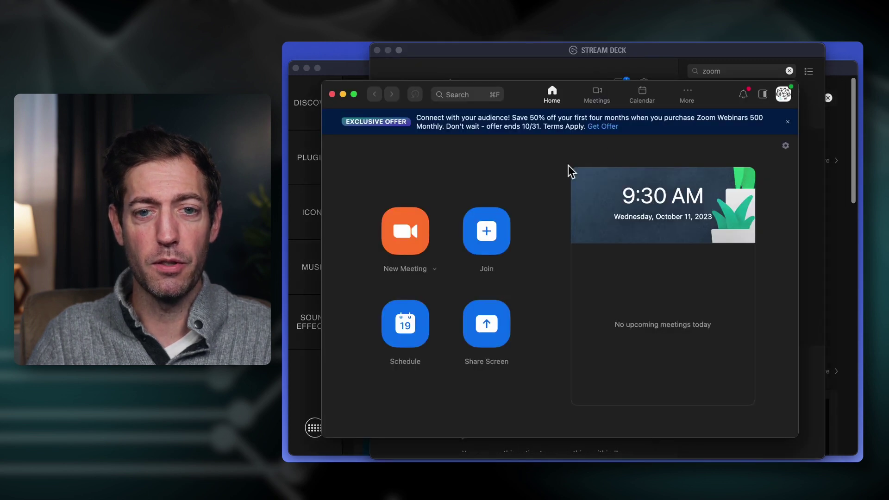
left_click_drag(527, 96, 518, 93)
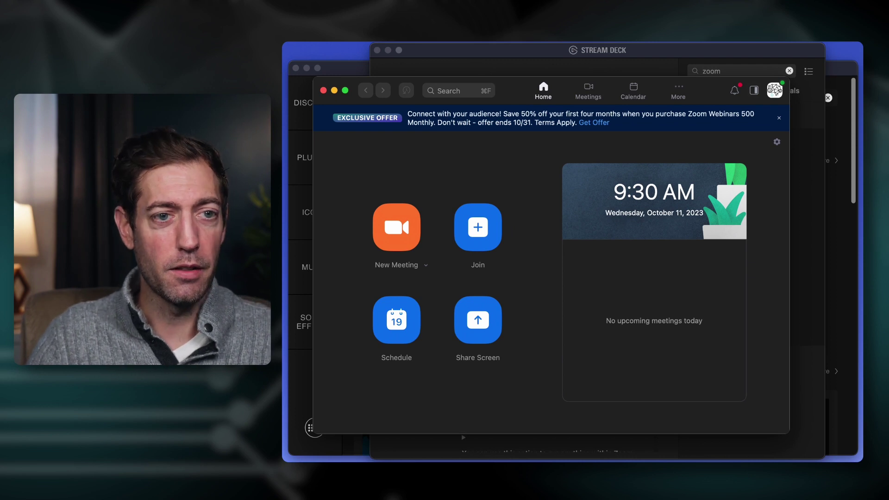
key("super+comma")
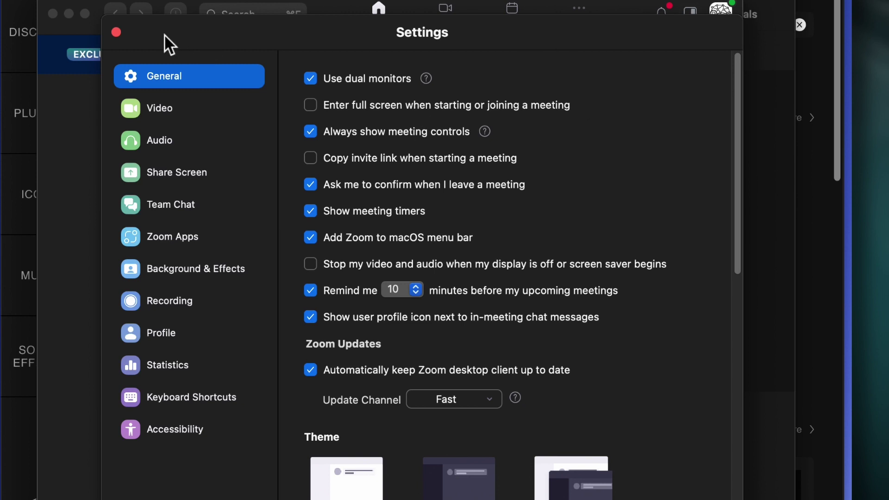
Step: Find Switch Camera (⇧⌘N) on Zoom's Keyboard Shortcuts page and move the window lower
left_click(191, 396)
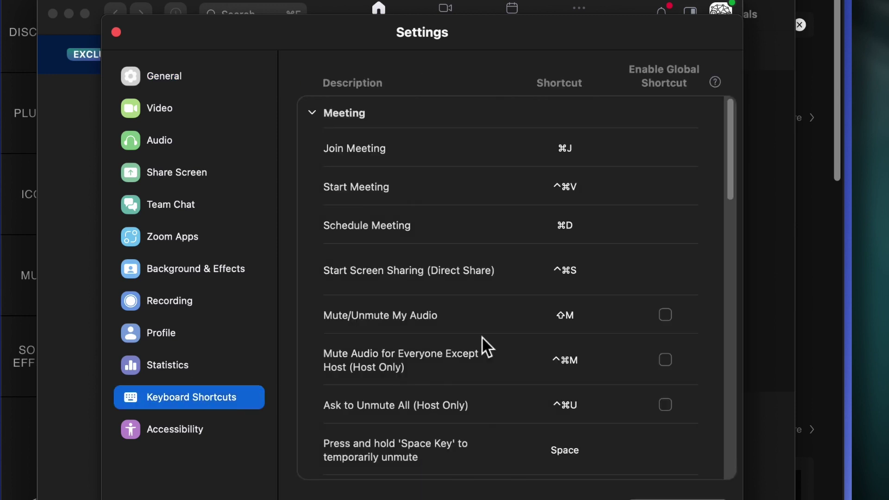
scroll(471, 244, "down", 1)
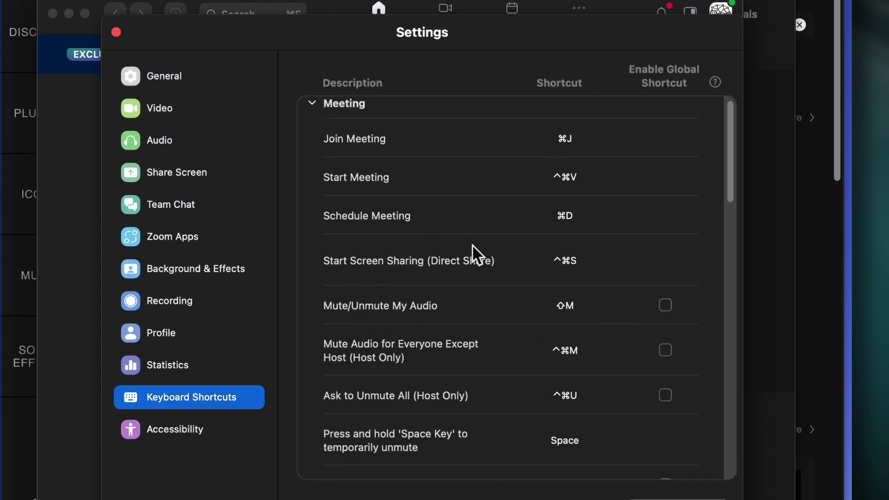
scroll(466, 248, "down", 3)
scroll(466, 248, "down", 10)
scroll(466, 249, "up", 2)
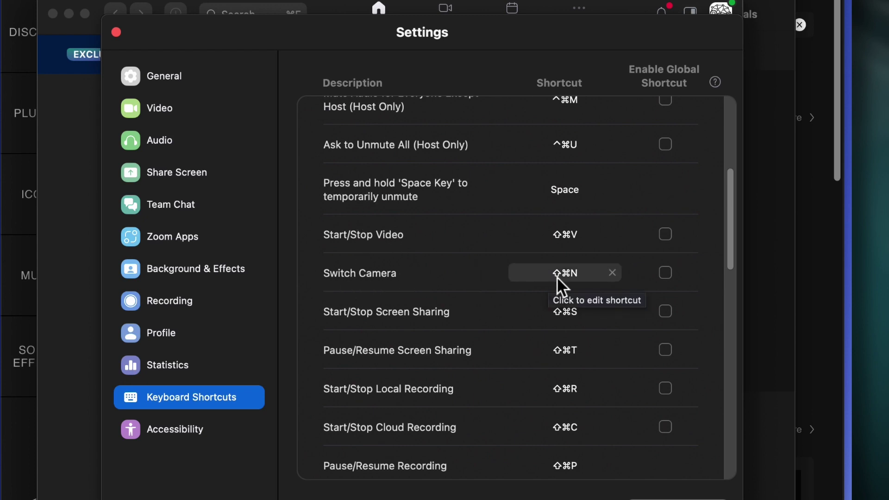
left_click(533, 36)
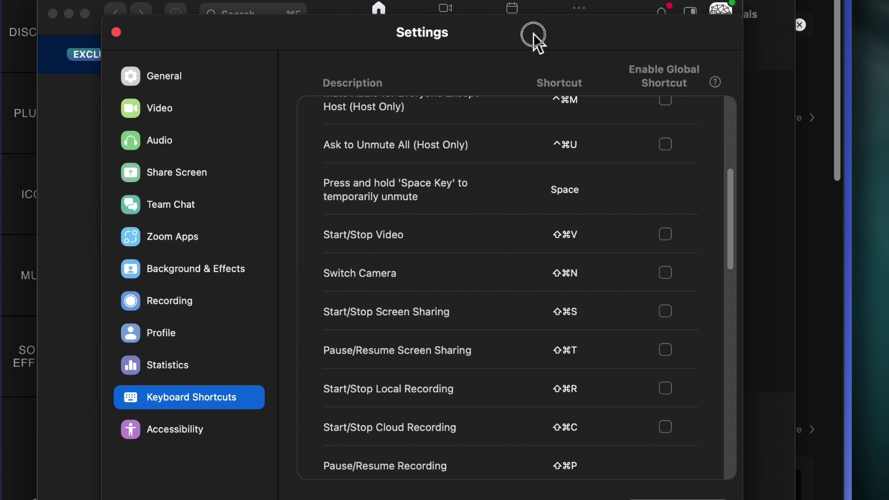
left_click_drag(533, 36, 522, 222)
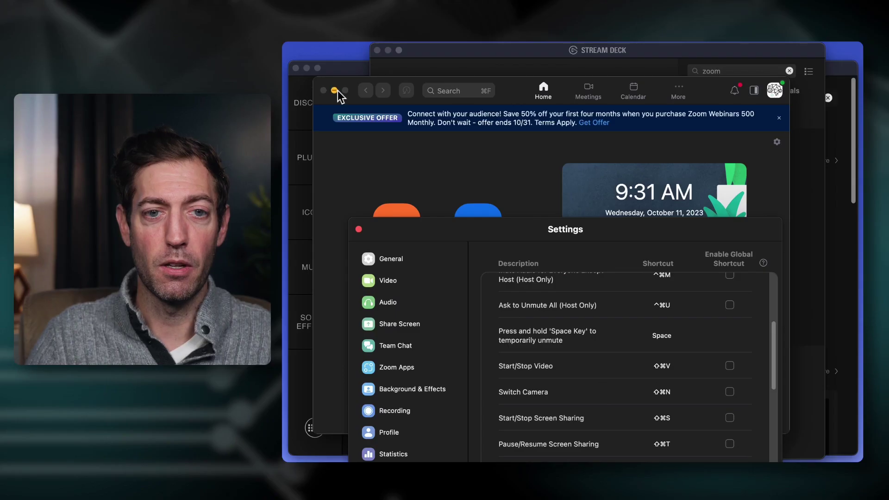
Step: Minimize Zoom Home and arrange the Settings and Stream Deck windows side by side
left_click(335, 91)
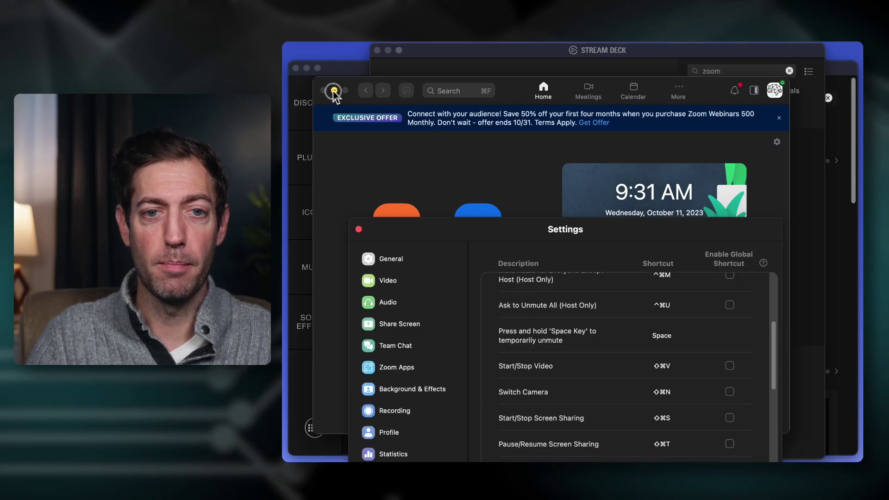
left_click(518, 59)
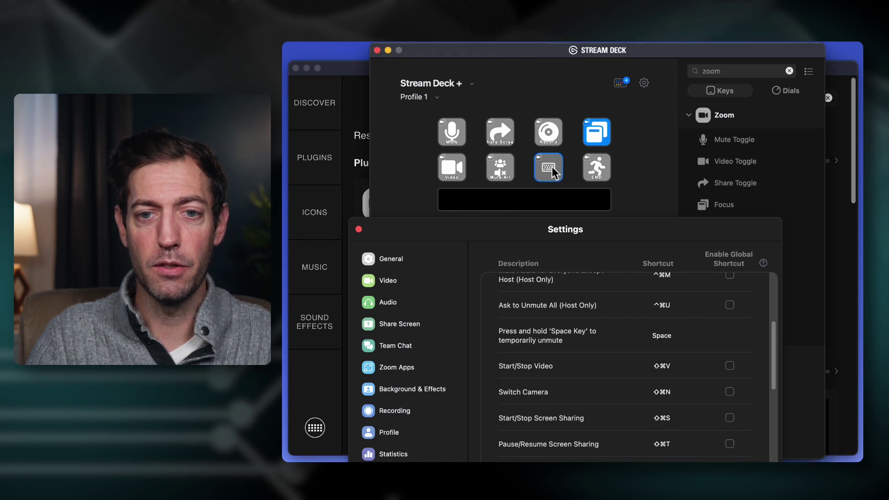
left_click_drag(362, 232, 187, 204)
left_click_drag(463, 203, 273, 203)
left_click_drag(556, 52, 593, 53)
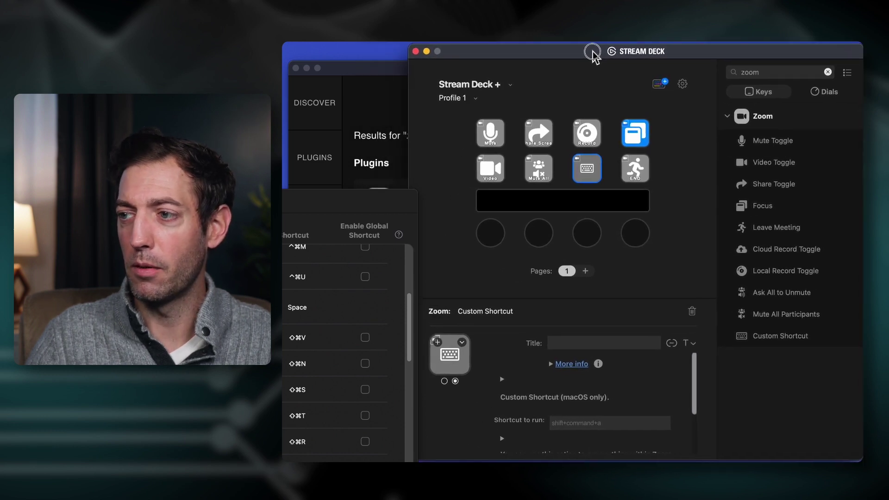
Step: Title the custom shortcut key 'Cam Switch' on a single line
left_click(568, 342)
type("C")
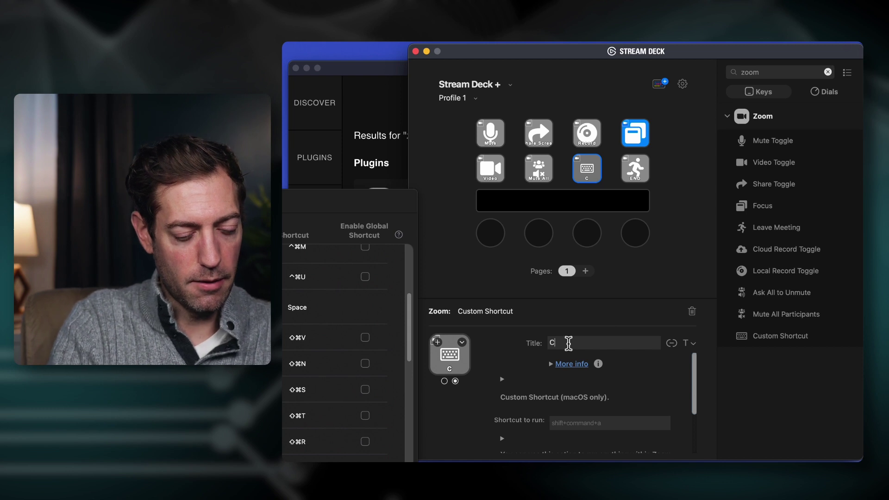
type("am Switch")
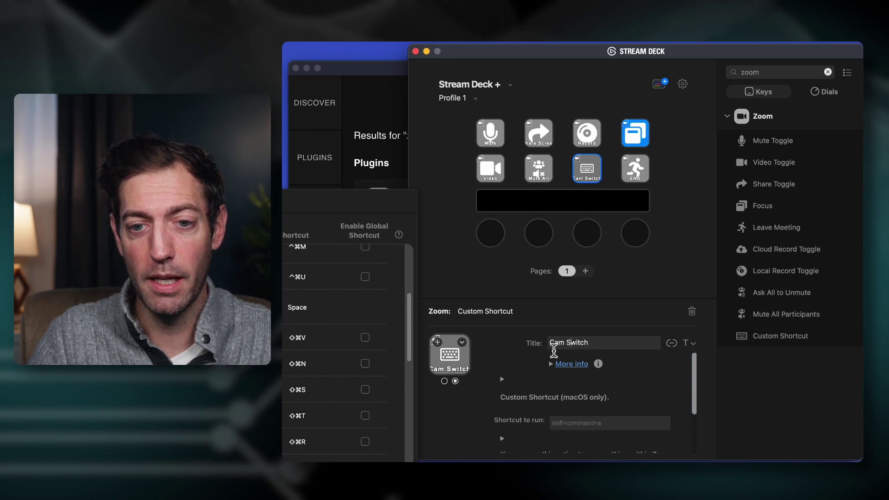
left_click(566, 343)
key("Return")
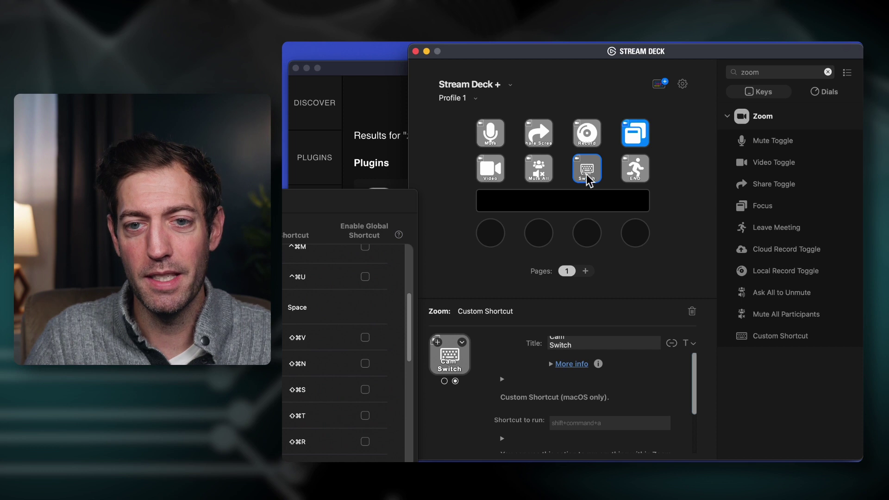
key("BackSpace")
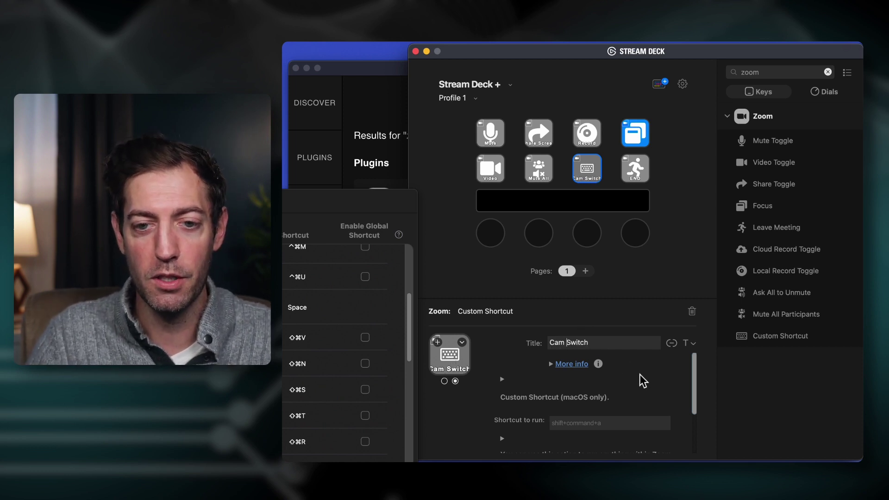
Step: Set the key's shortcut to run shift+command+N and deselect it
scroll(639, 377, "down", 3)
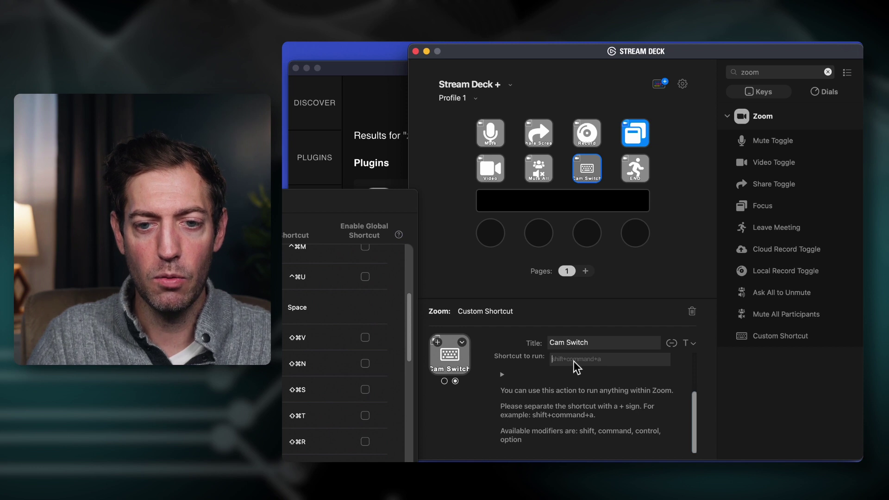
left_click(647, 364)
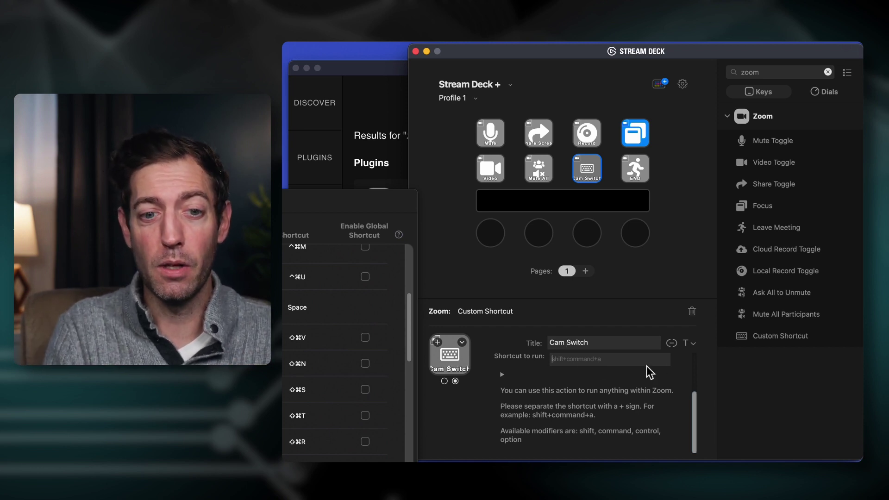
type("shift")
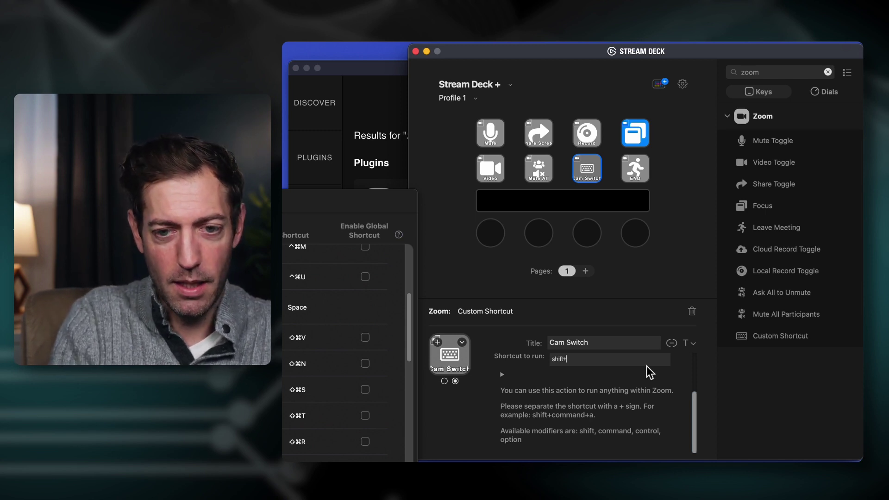
type("+command")
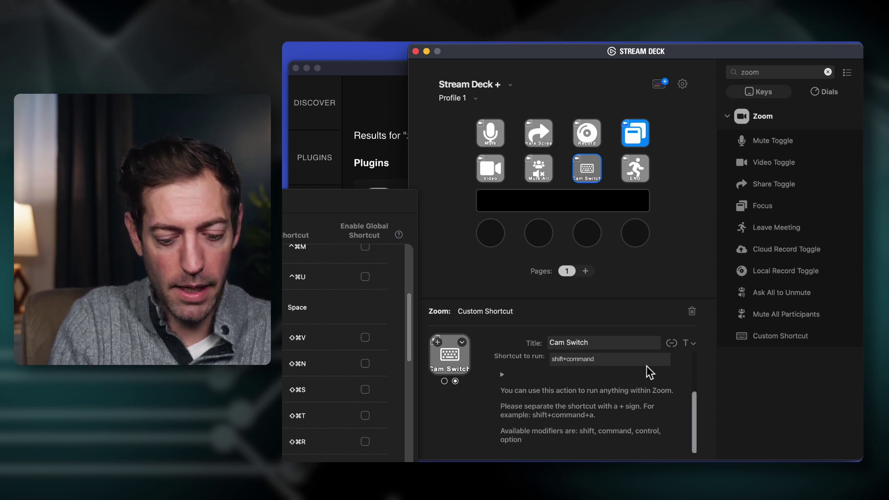
type("+N")
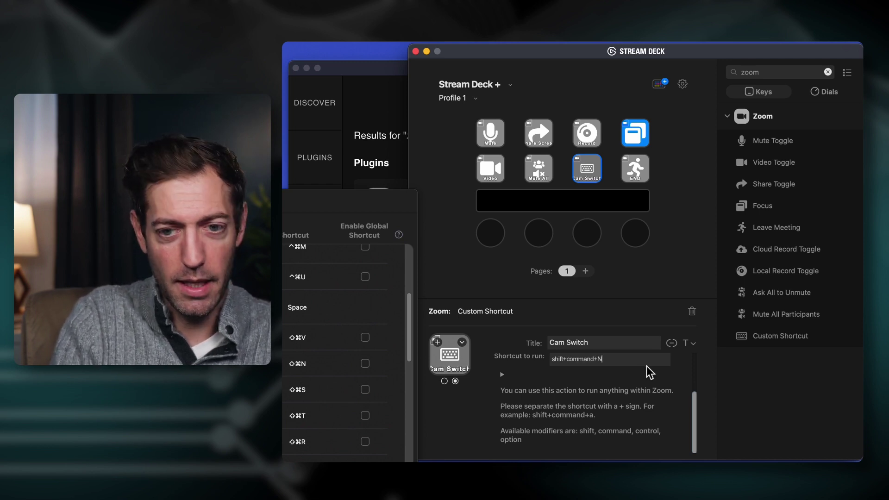
left_click(657, 291)
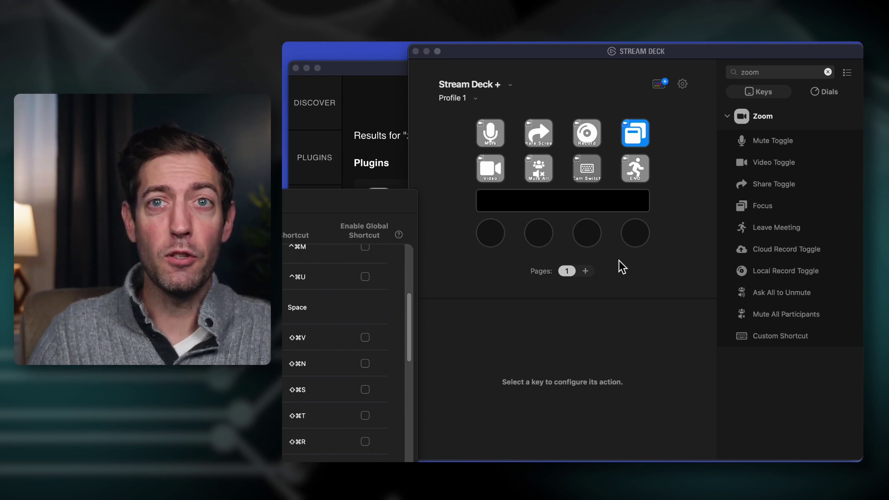
Step: Clear the search and put the System Multimedia volume action on dial 1
left_click(487, 233)
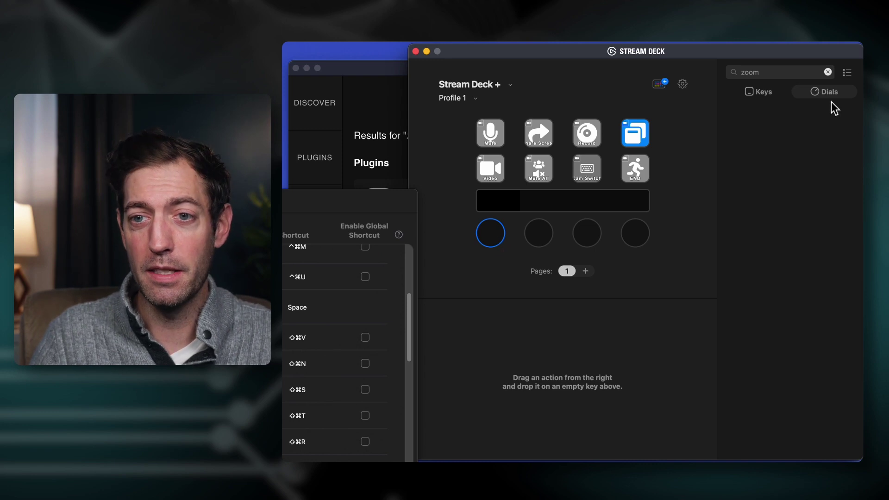
left_click(827, 71)
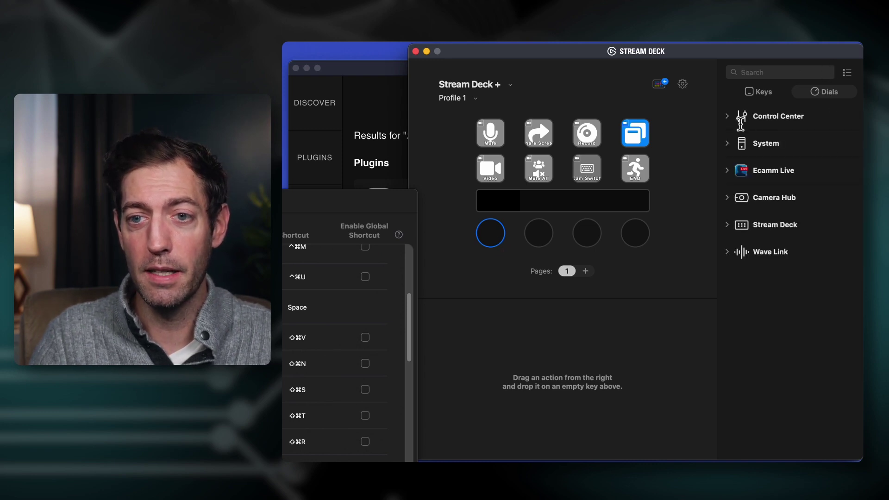
left_click(733, 145)
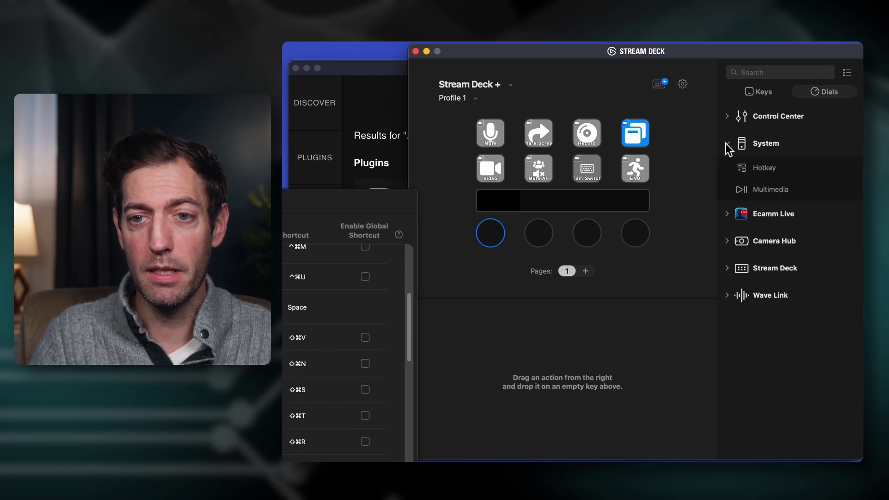
left_click_drag(741, 190, 489, 229)
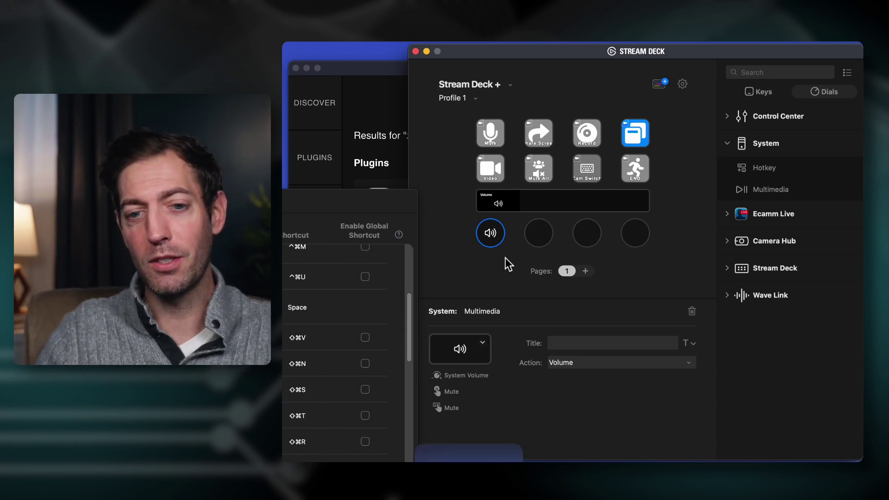
left_click(729, 117)
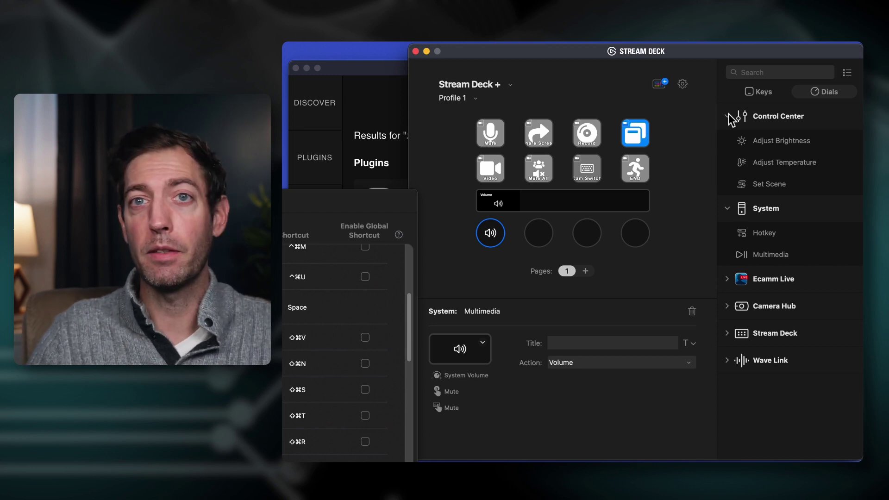
Step: Assign Control Center Adjust Brightness to dial 2 with 1% step size and title 'Key'
left_click_drag(773, 140, 538, 233)
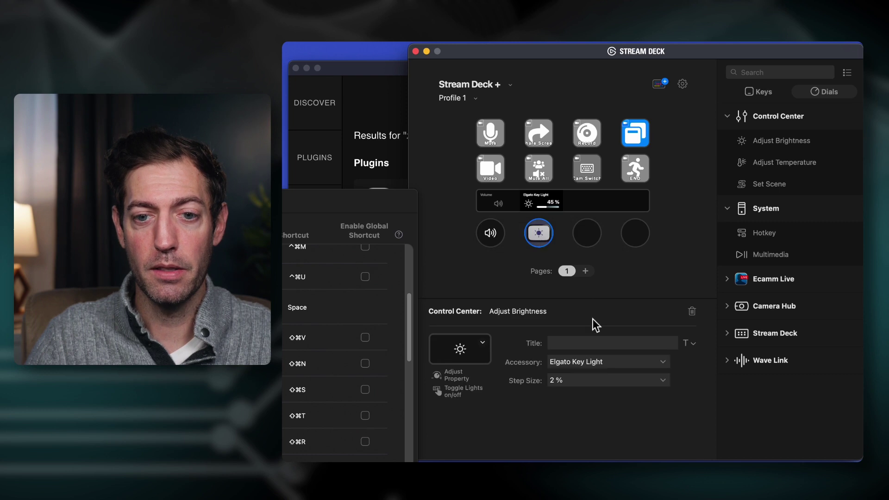
left_click(587, 379)
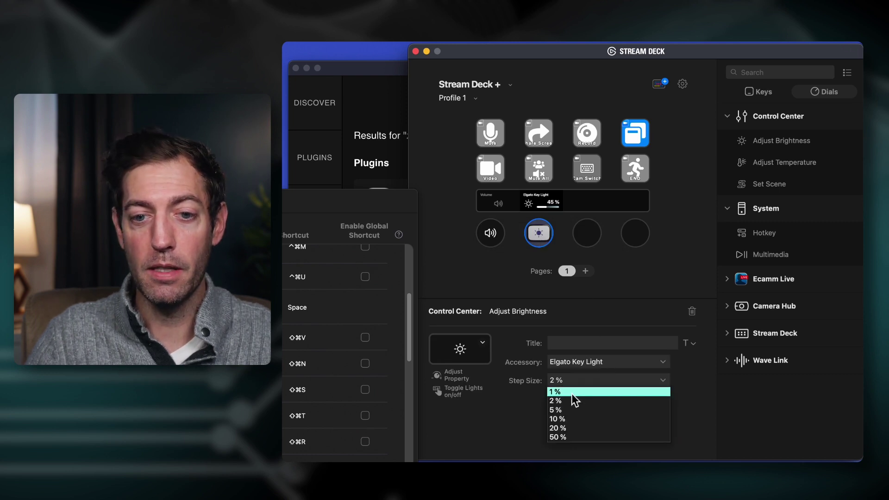
left_click(571, 392)
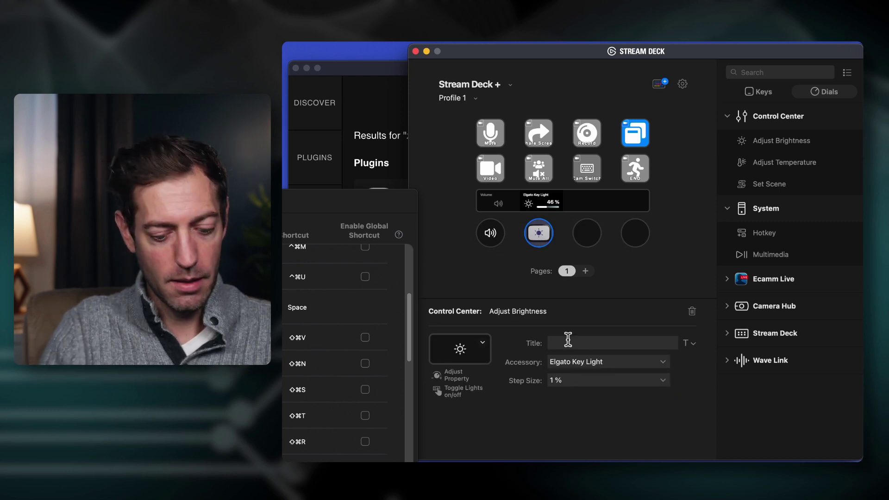
type("Key")
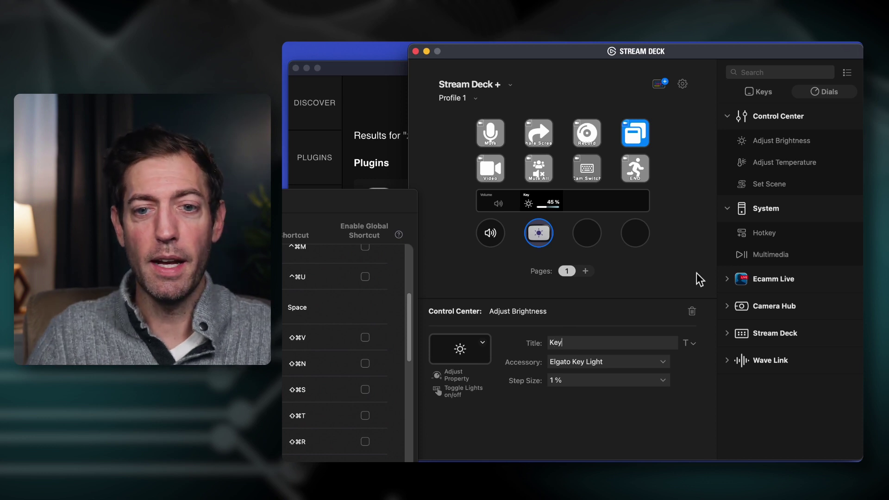
left_click(666, 266)
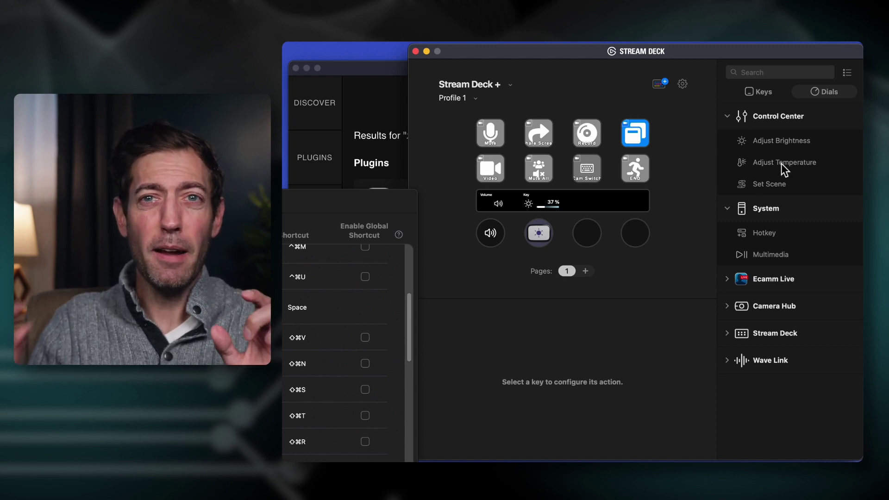
Step: Assign Control Center's Adjust Temperature to dial 3 with a 50 K step size, titled Key
left_click_drag(782, 169, 587, 233)
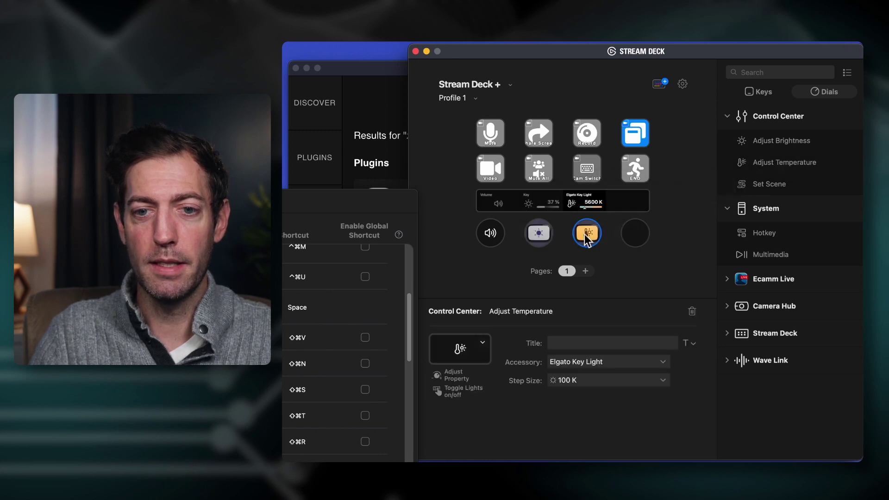
left_click(582, 380)
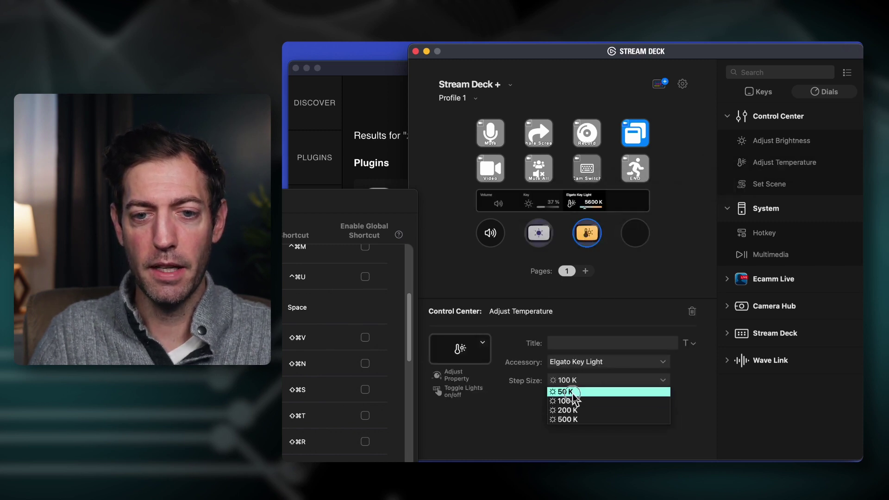
left_click(567, 391)
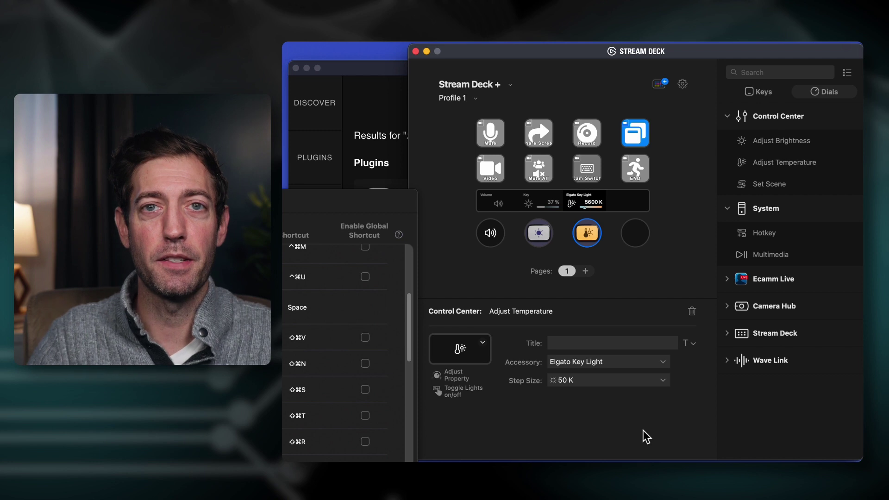
left_click(581, 345)
type("Key")
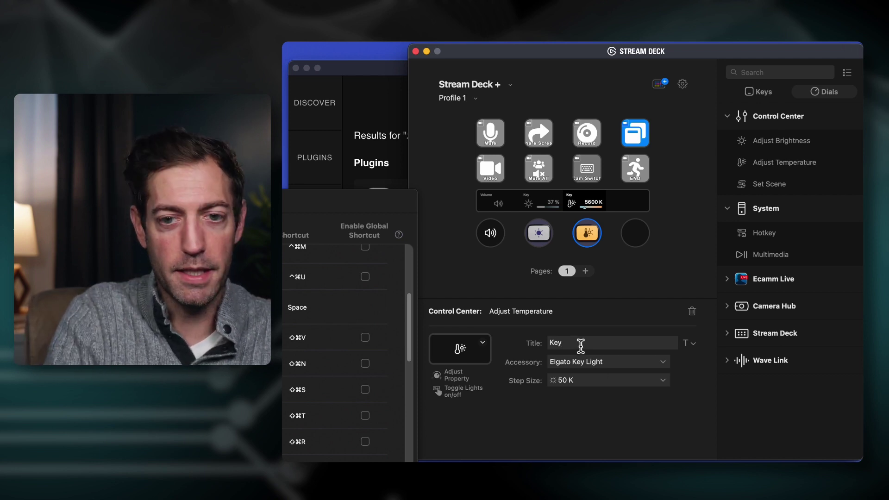